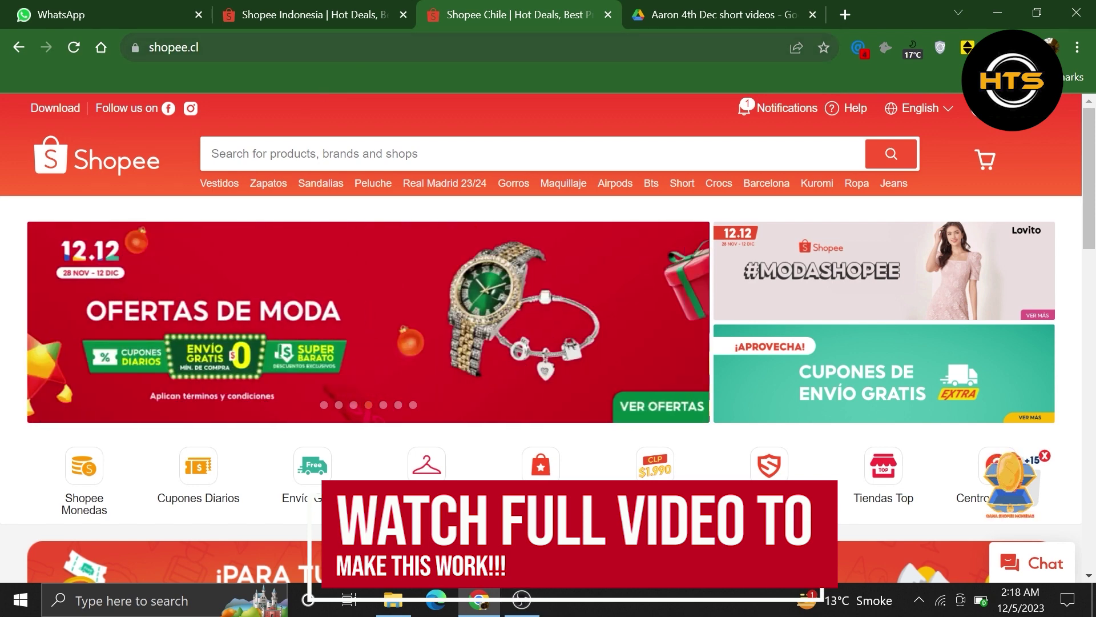
# Step: Open the Shopee My Profile account page from the account menu
pyautogui.hotkey('ctrl', 'l')
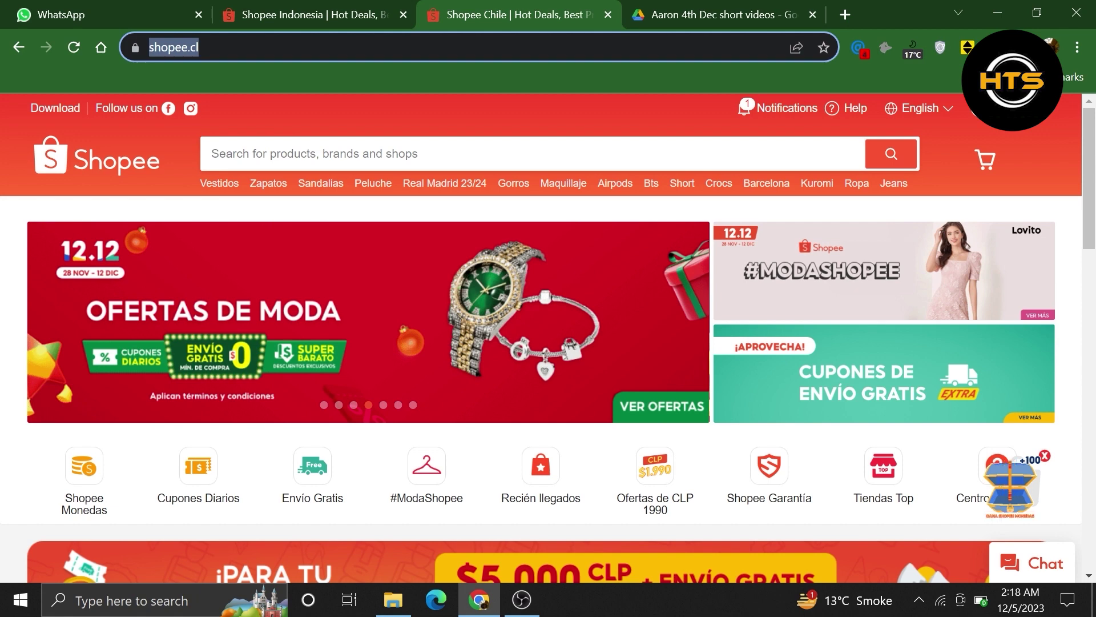
pyautogui.click(295, 99)
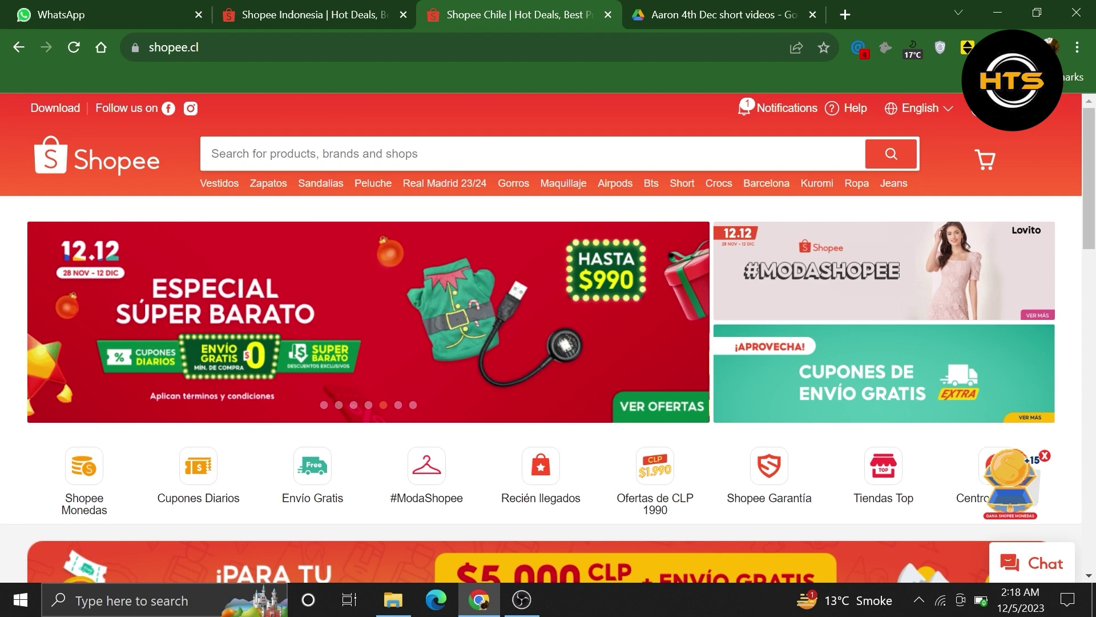
pyautogui.moveTo(1002, 108)
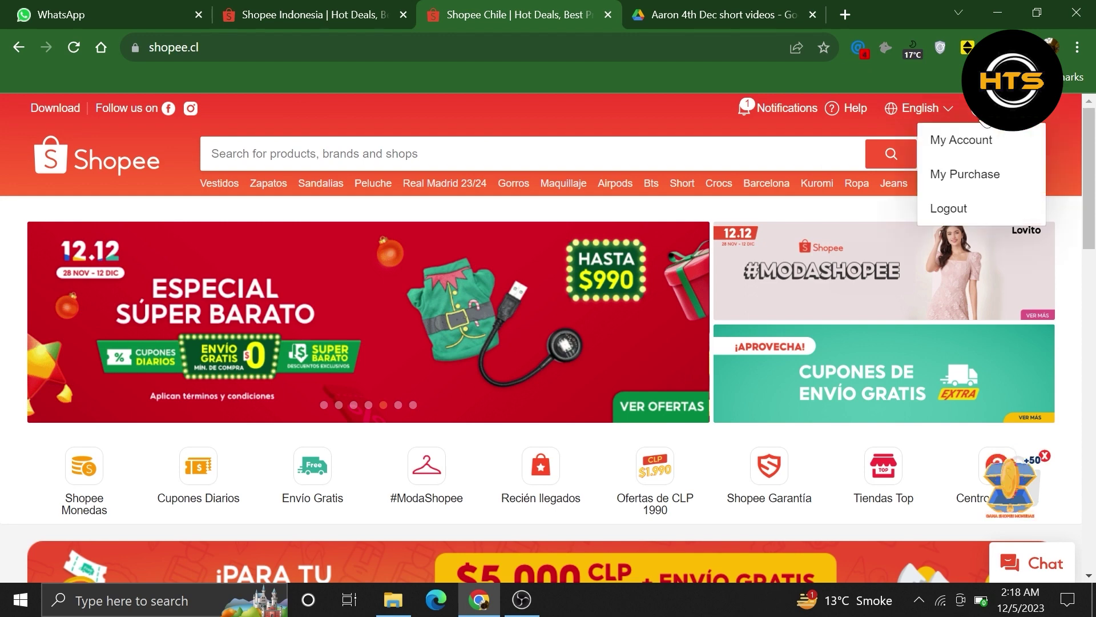
pyautogui.click(961, 141)
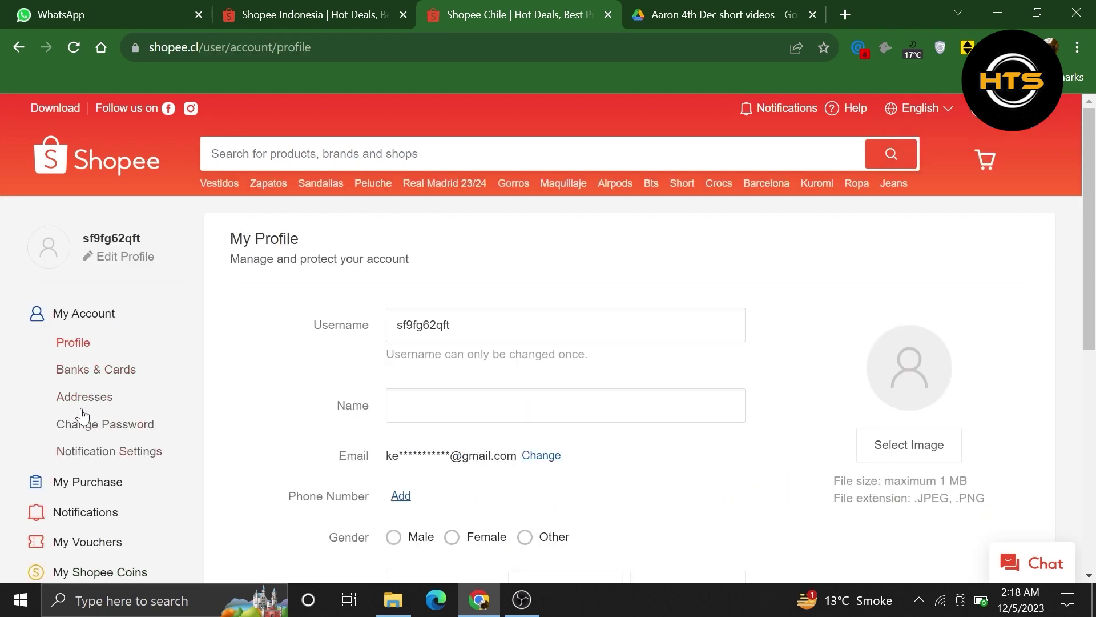
# Step: Go to the Banks & Cards page from the account sidebar
pyautogui.click(84, 374)
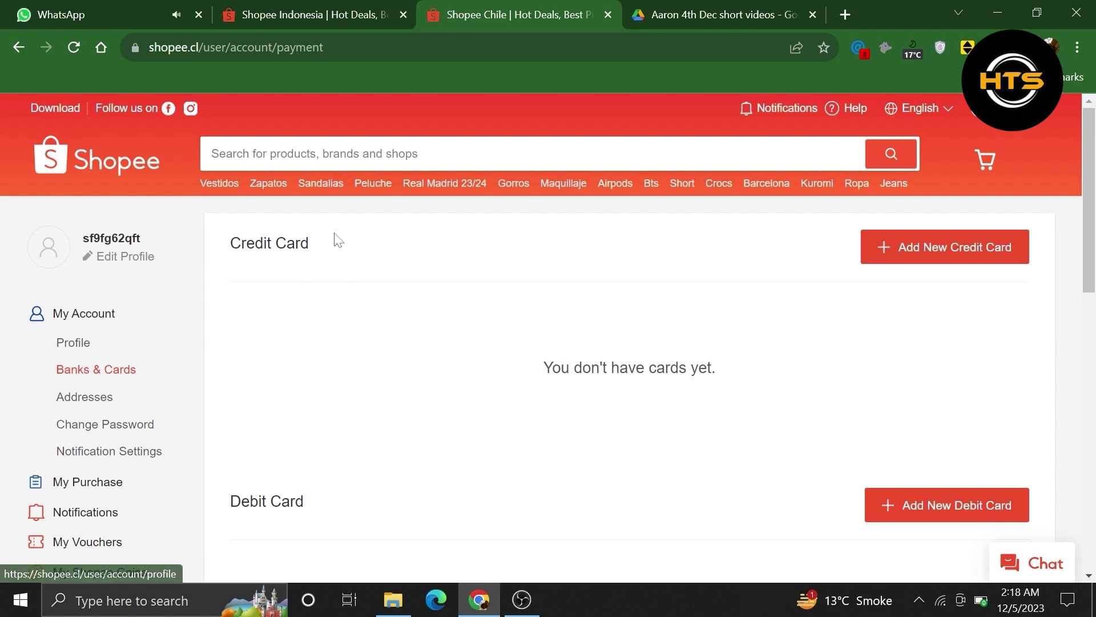
pyautogui.moveTo(1094, 206); pyautogui.dragTo(1090, 276)
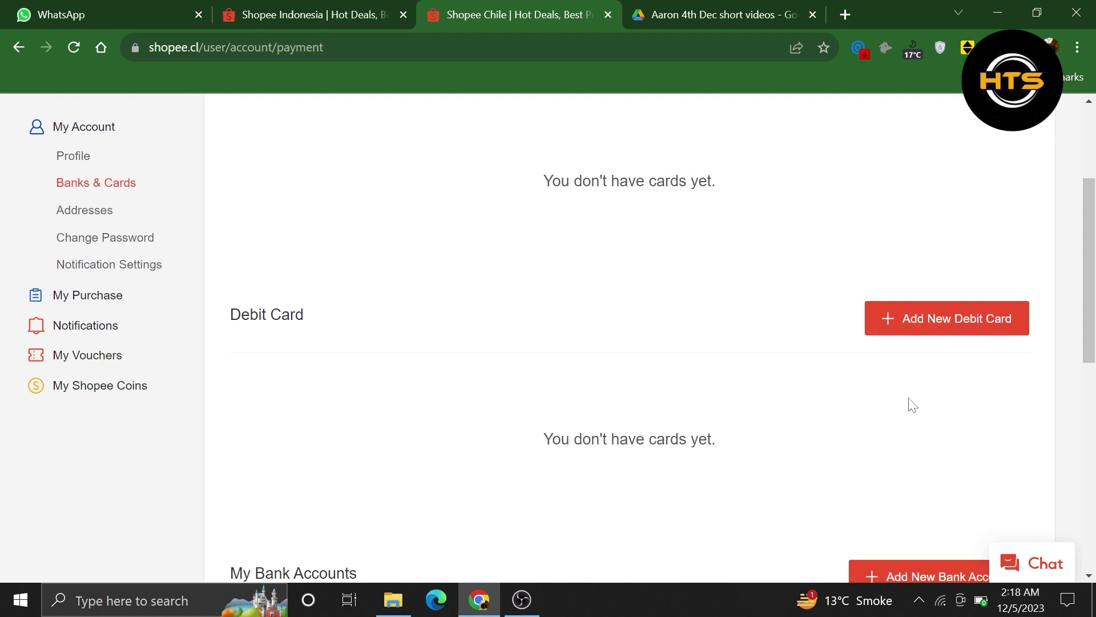
# Step: Open the Add Debit Card form and select its Card Details heading
pyautogui.click(892, 331)
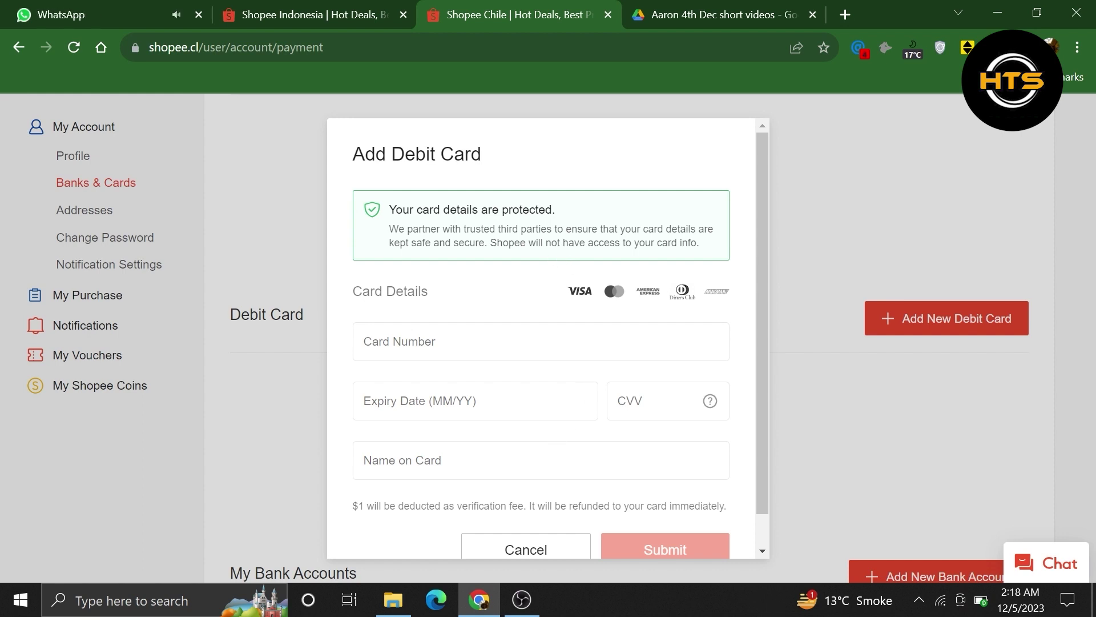
pyautogui.tripleClick(754, 291)
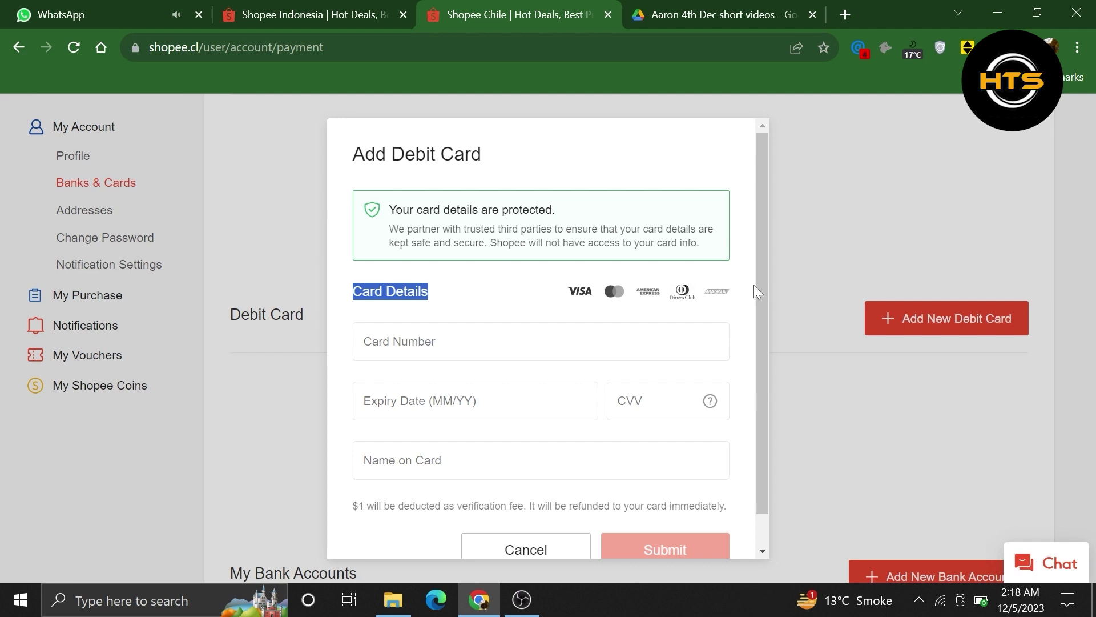
pyautogui.press('Escape')
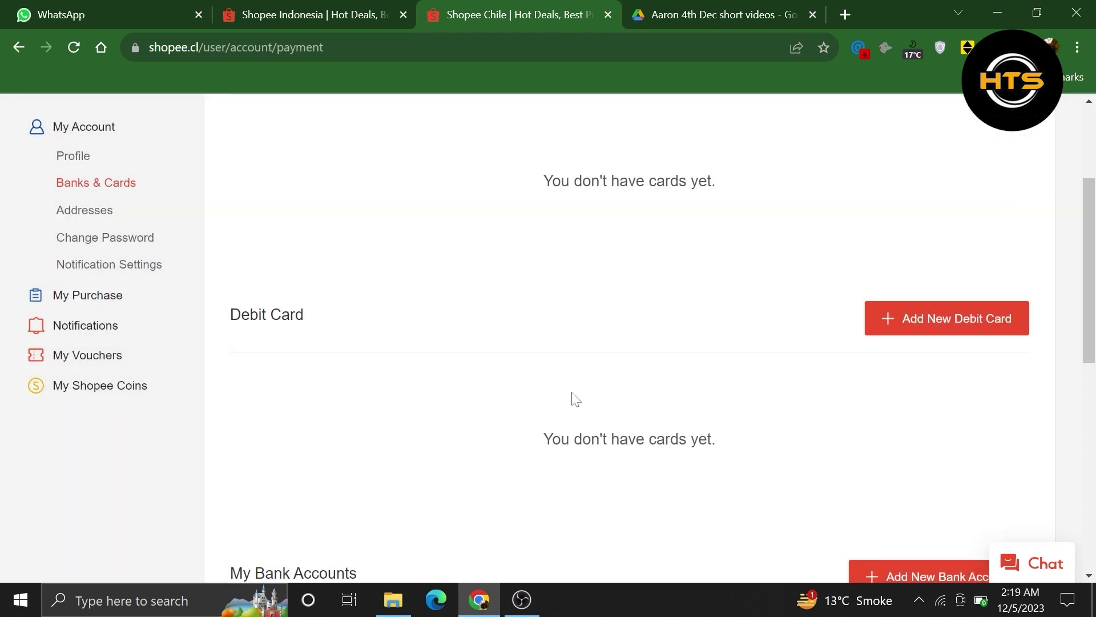
pyautogui.scroll(2, 799, 271)
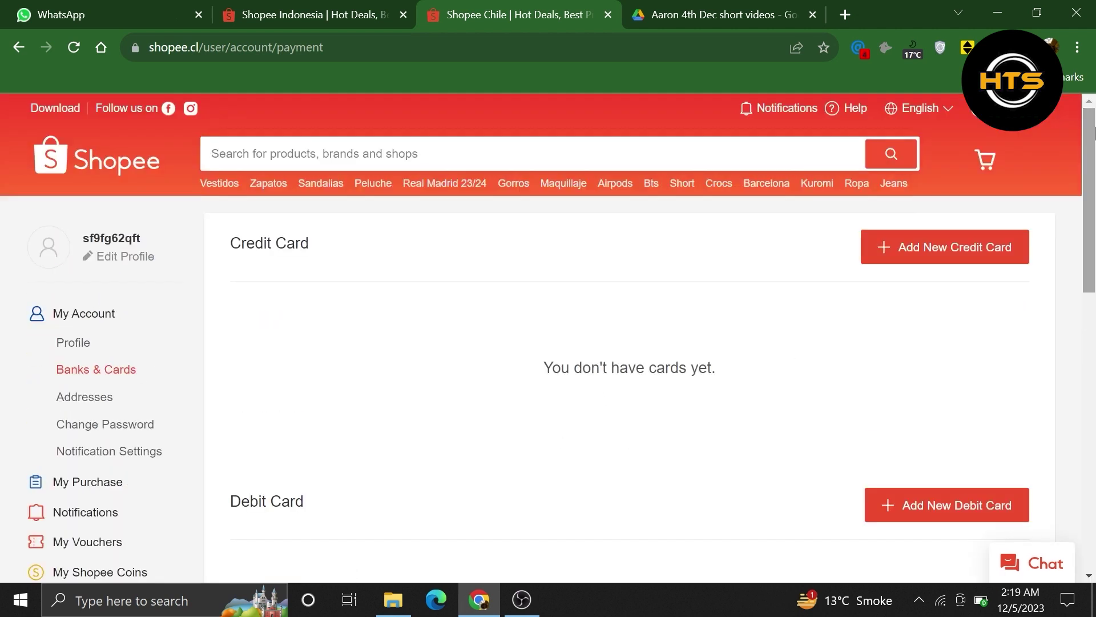